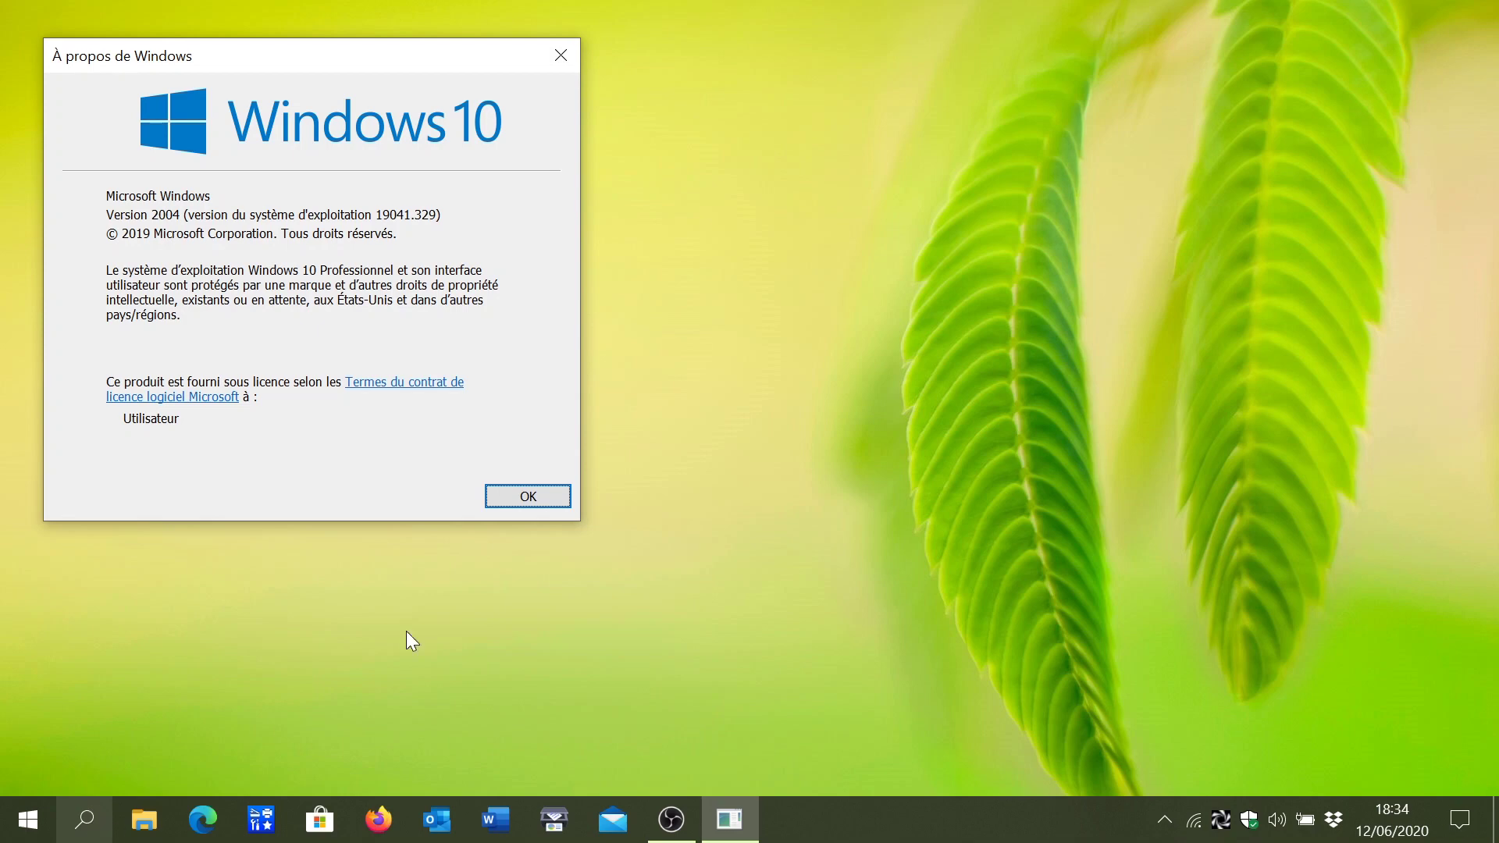
Close the Windows version dialog and launch Microsoft Edge
left_click(530, 500)
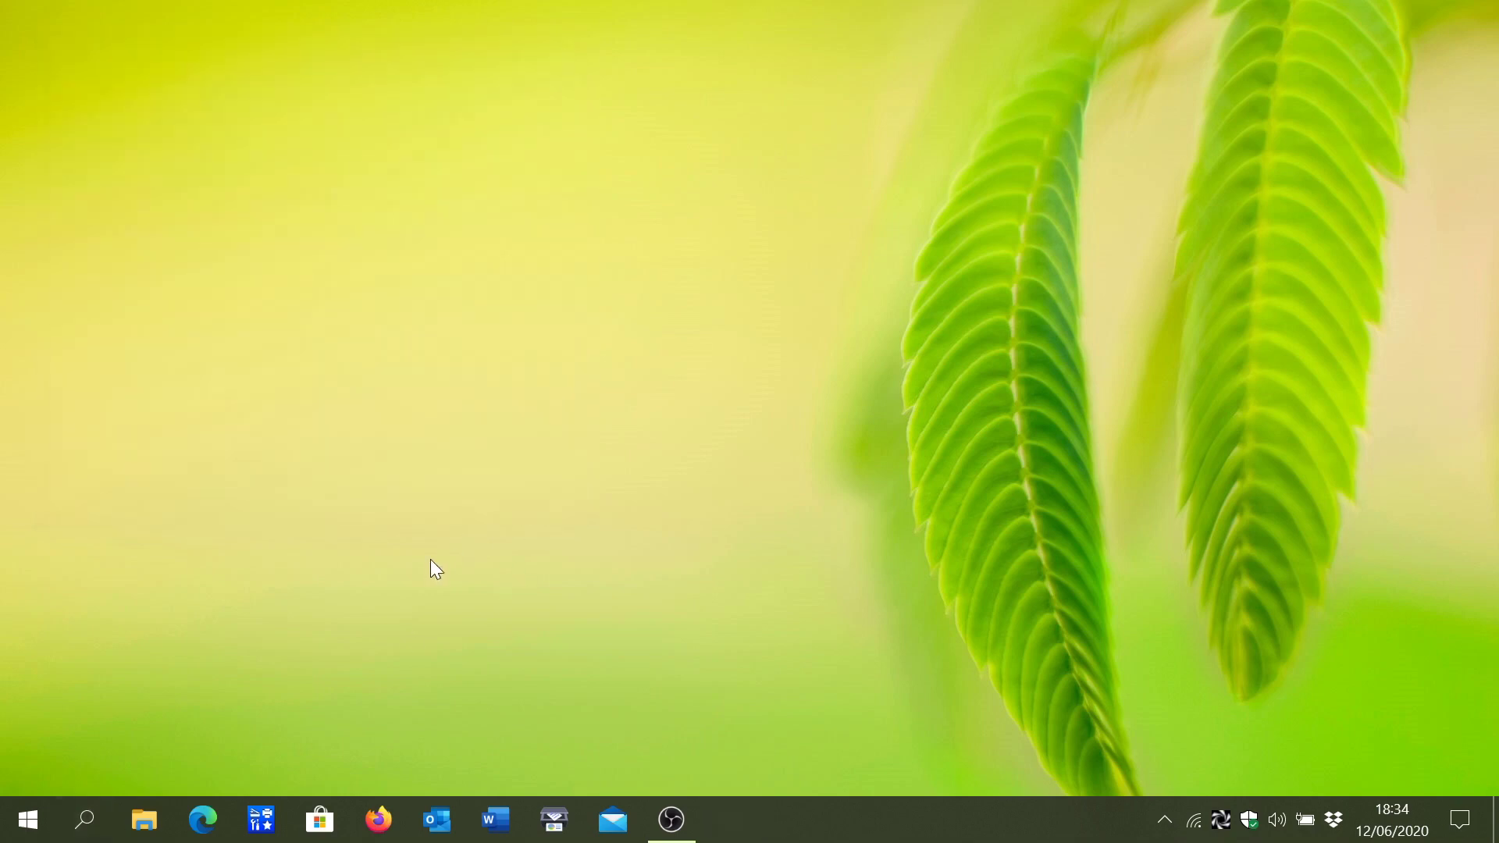
left_click(201, 819)
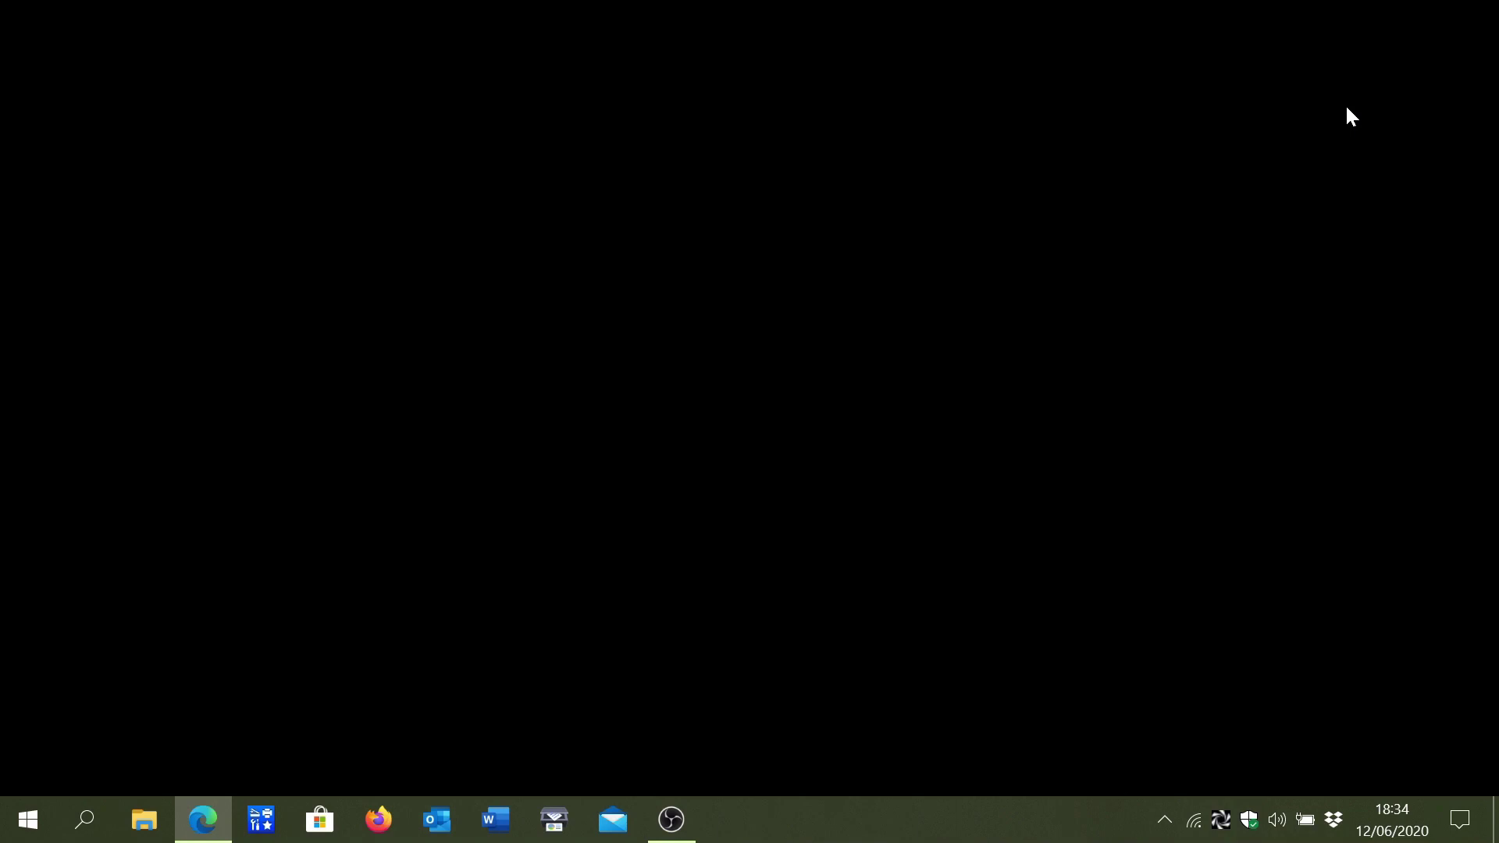
Try to open the settings page of the blacked-out browser and close its window
left_click(1466, 59)
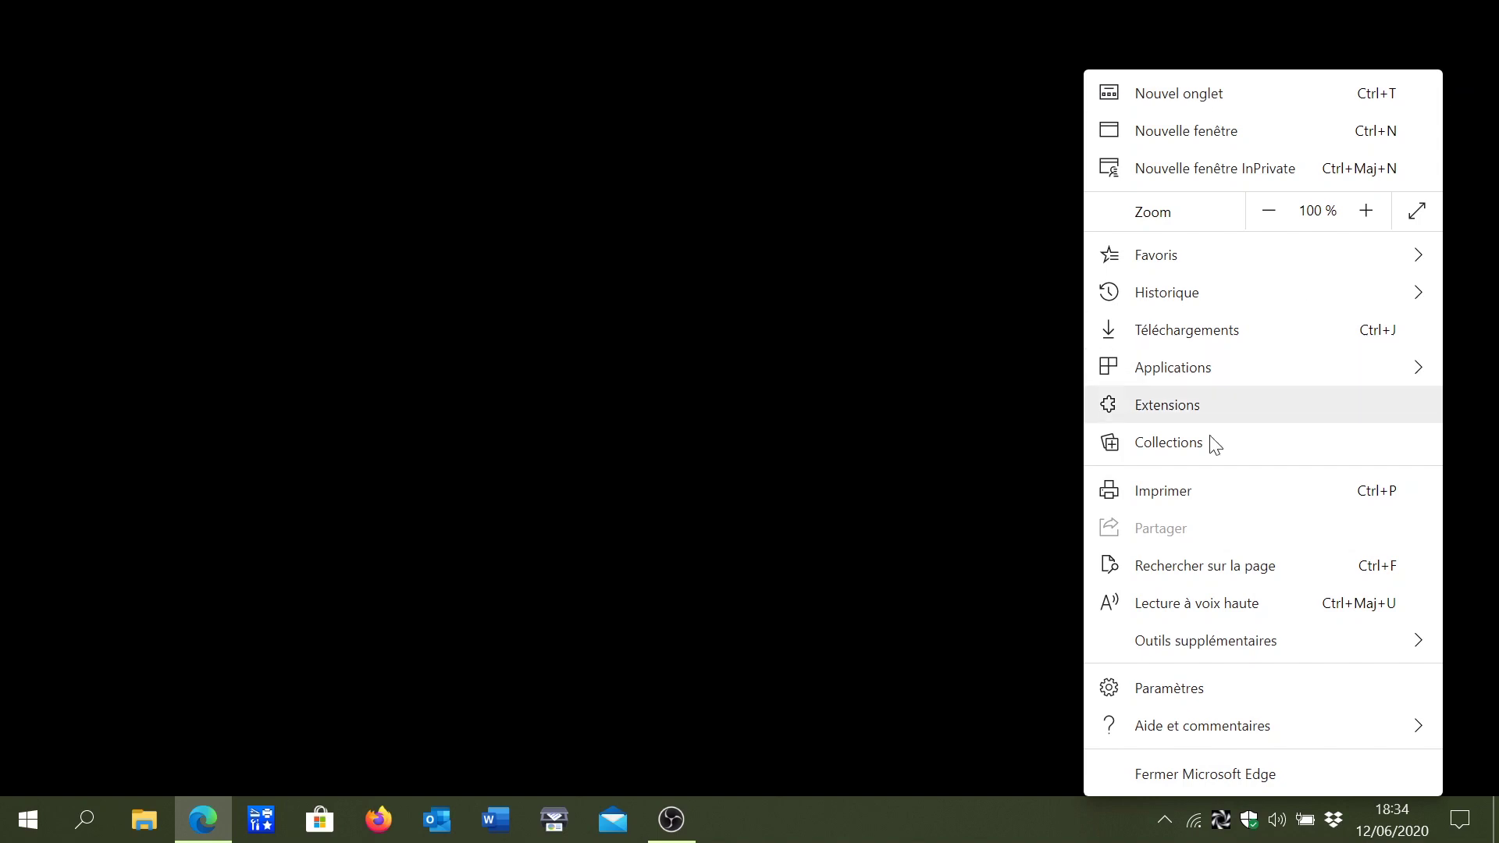
left_click(1169, 690)
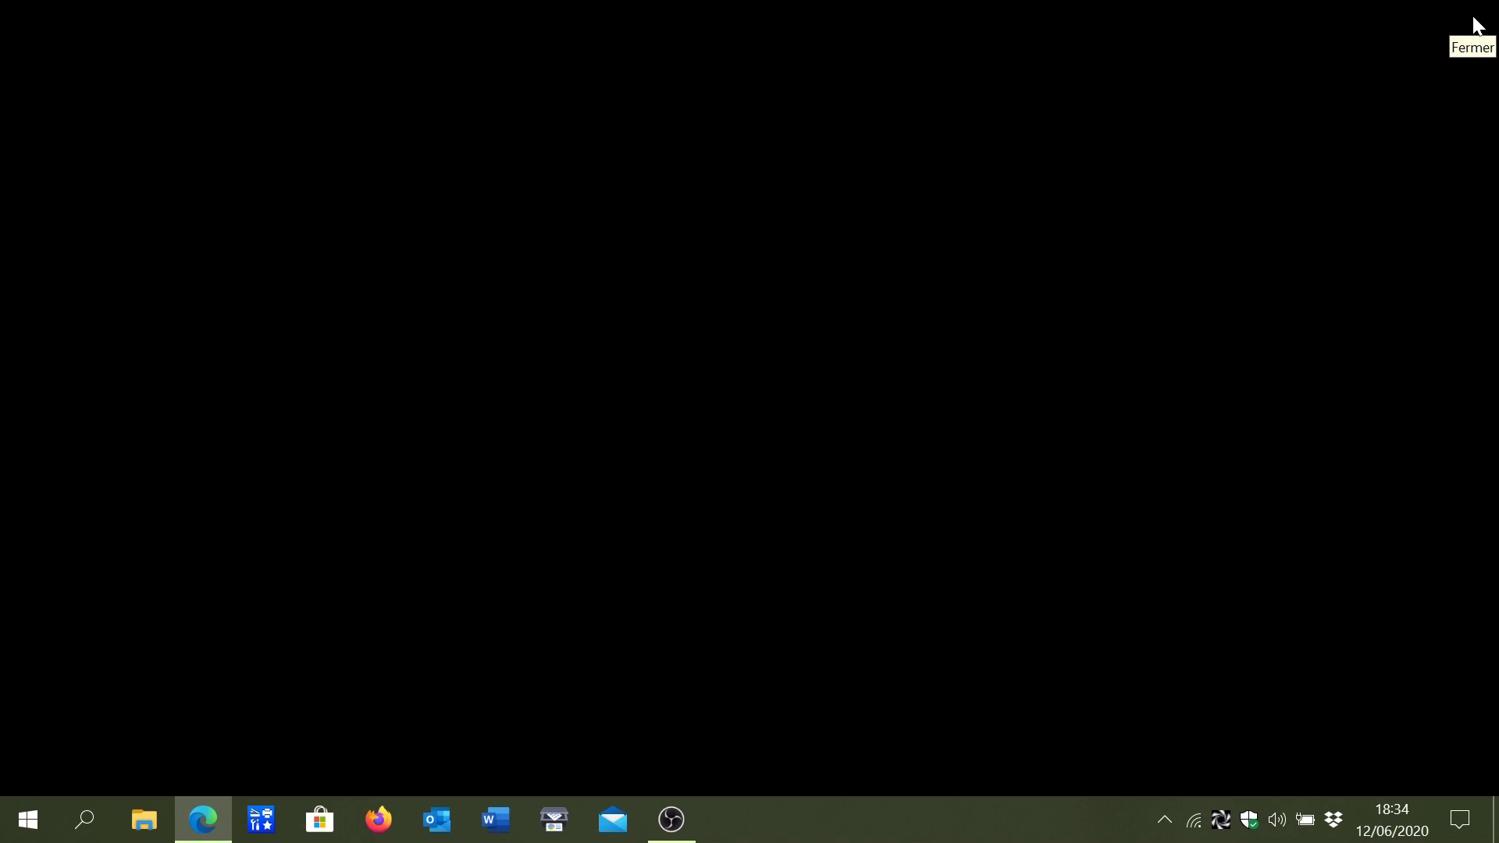
left_click(1478, 26)
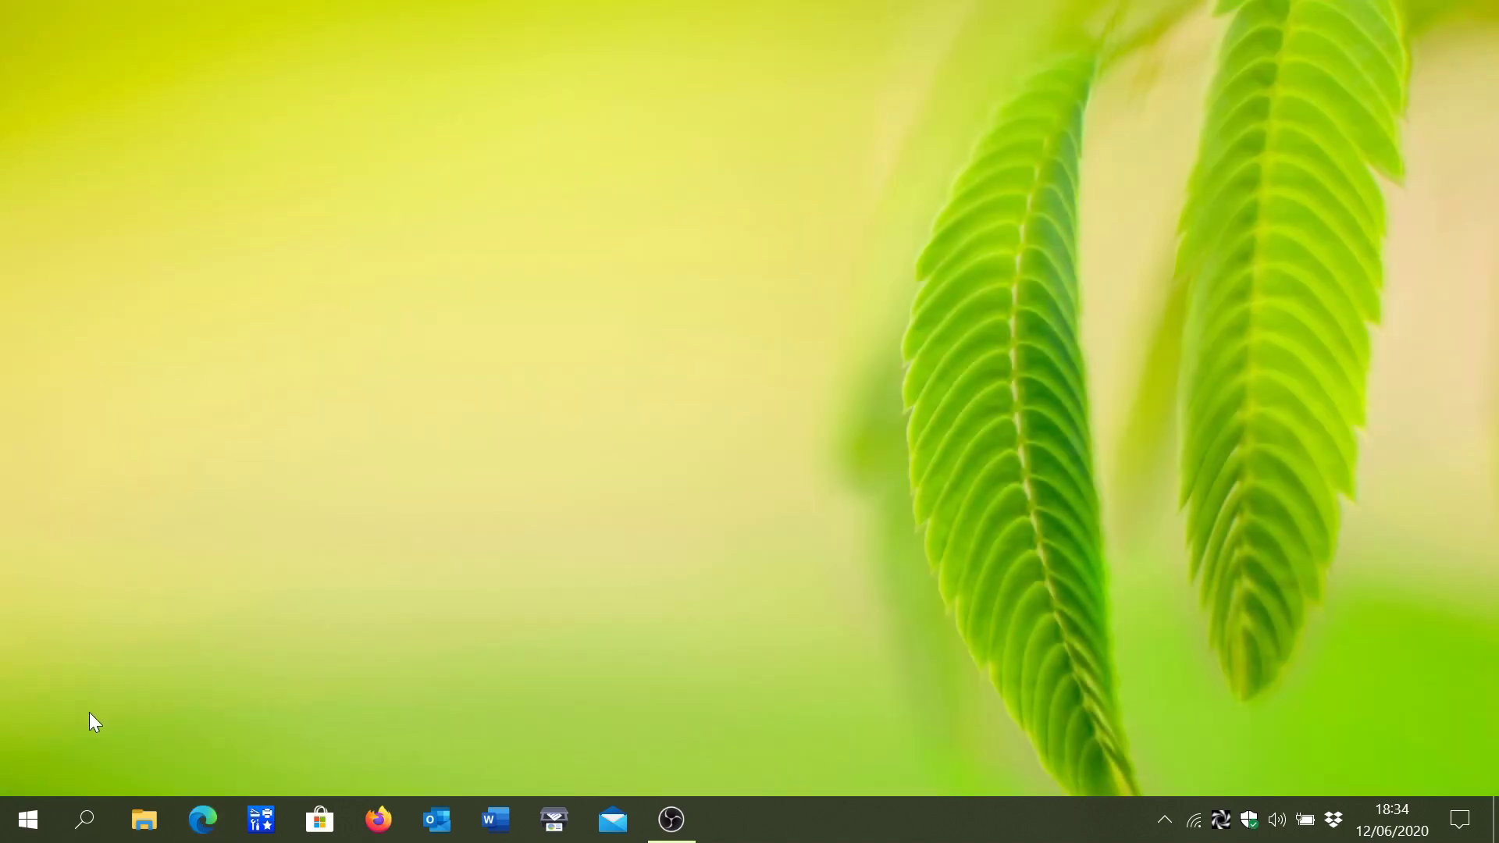
Relaunch Microsoft Edge and use the browser task manager to end the process behind the black window
left_click(203, 819)
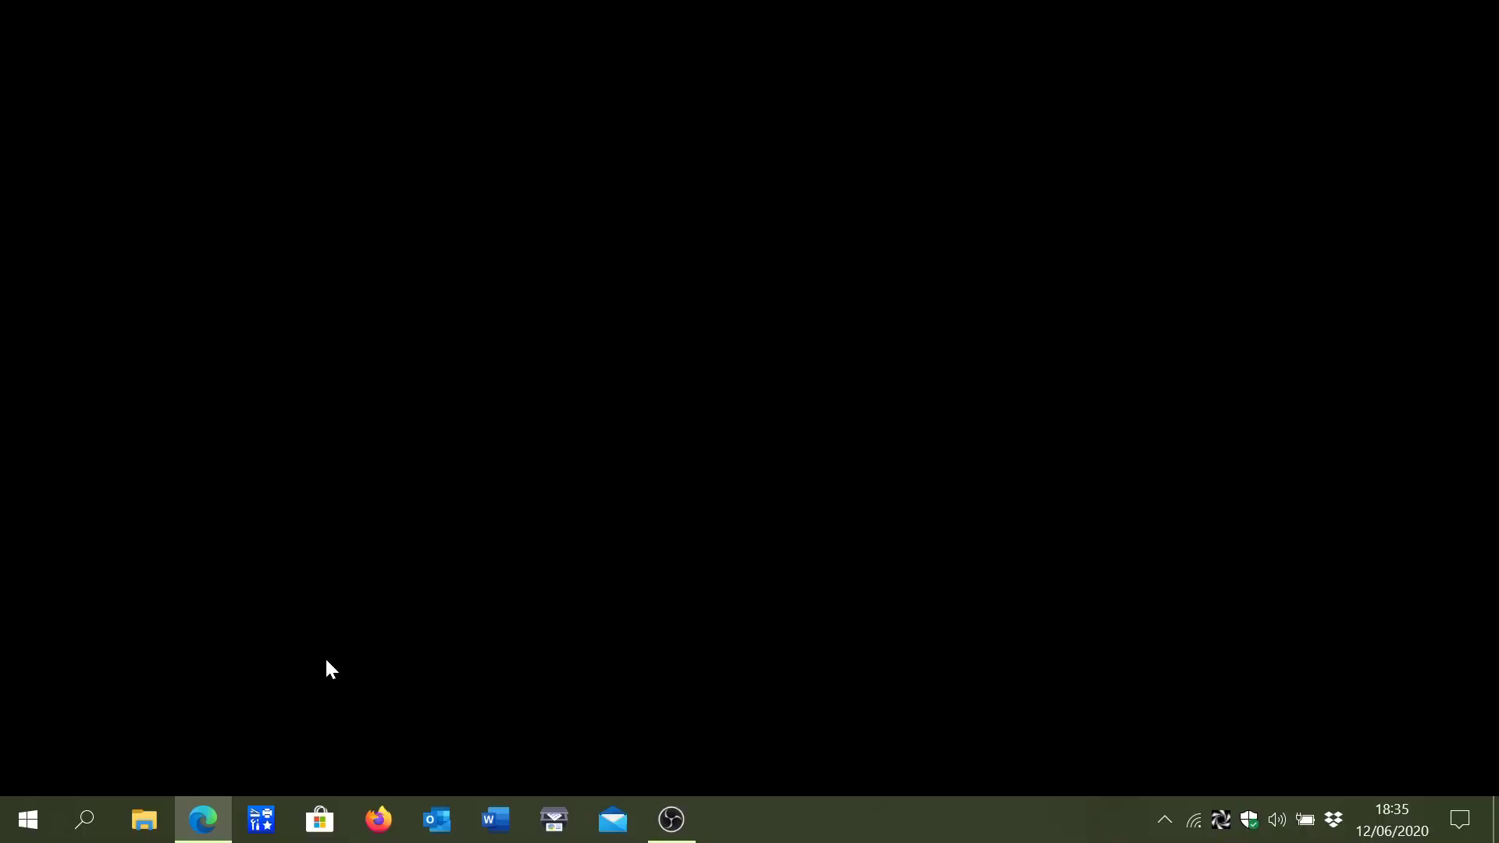
key("shift+Escape")
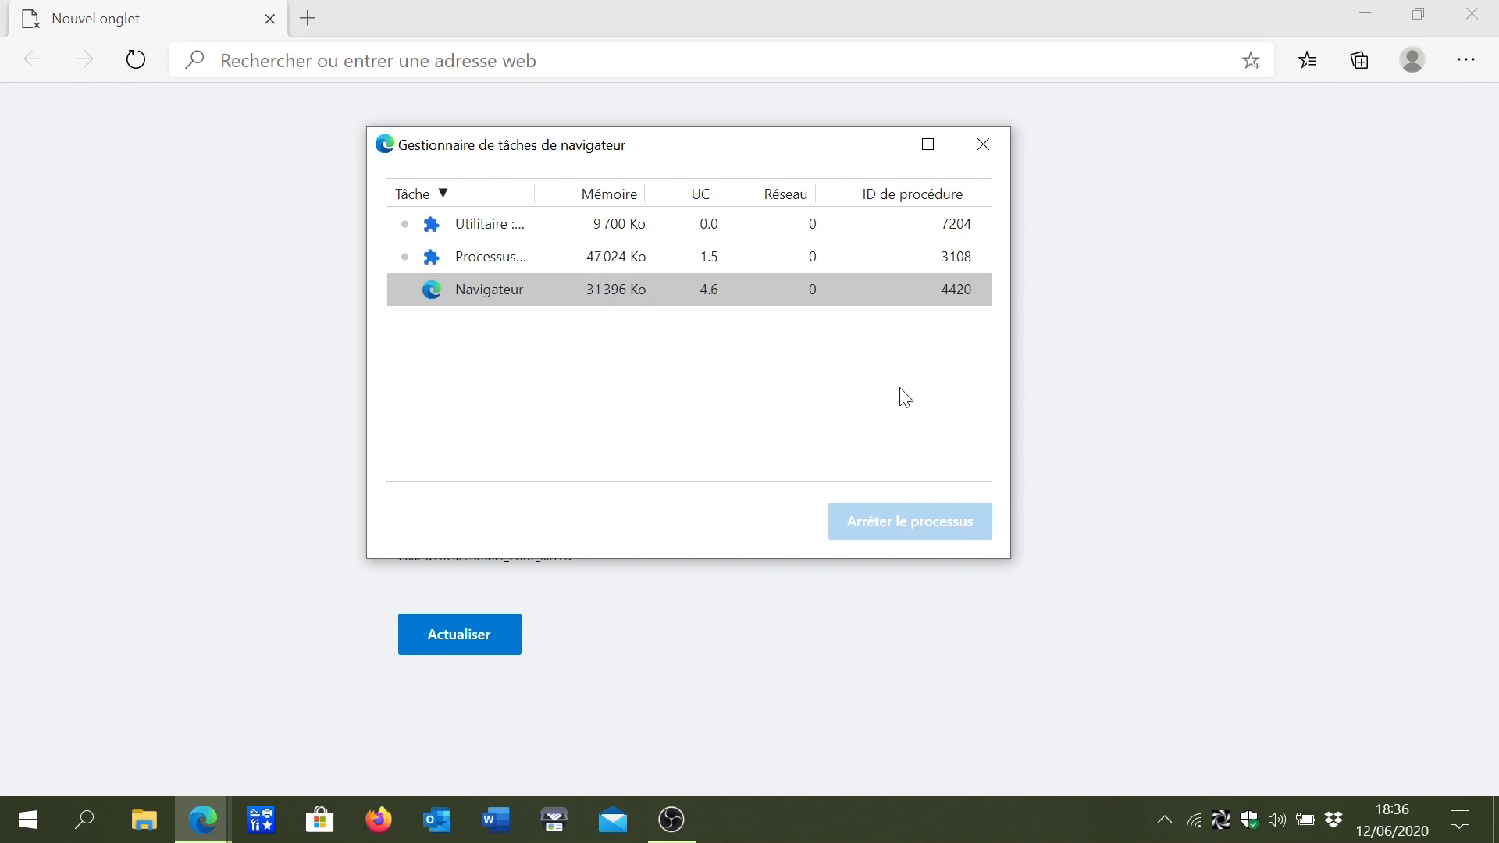
left_click(982, 145)
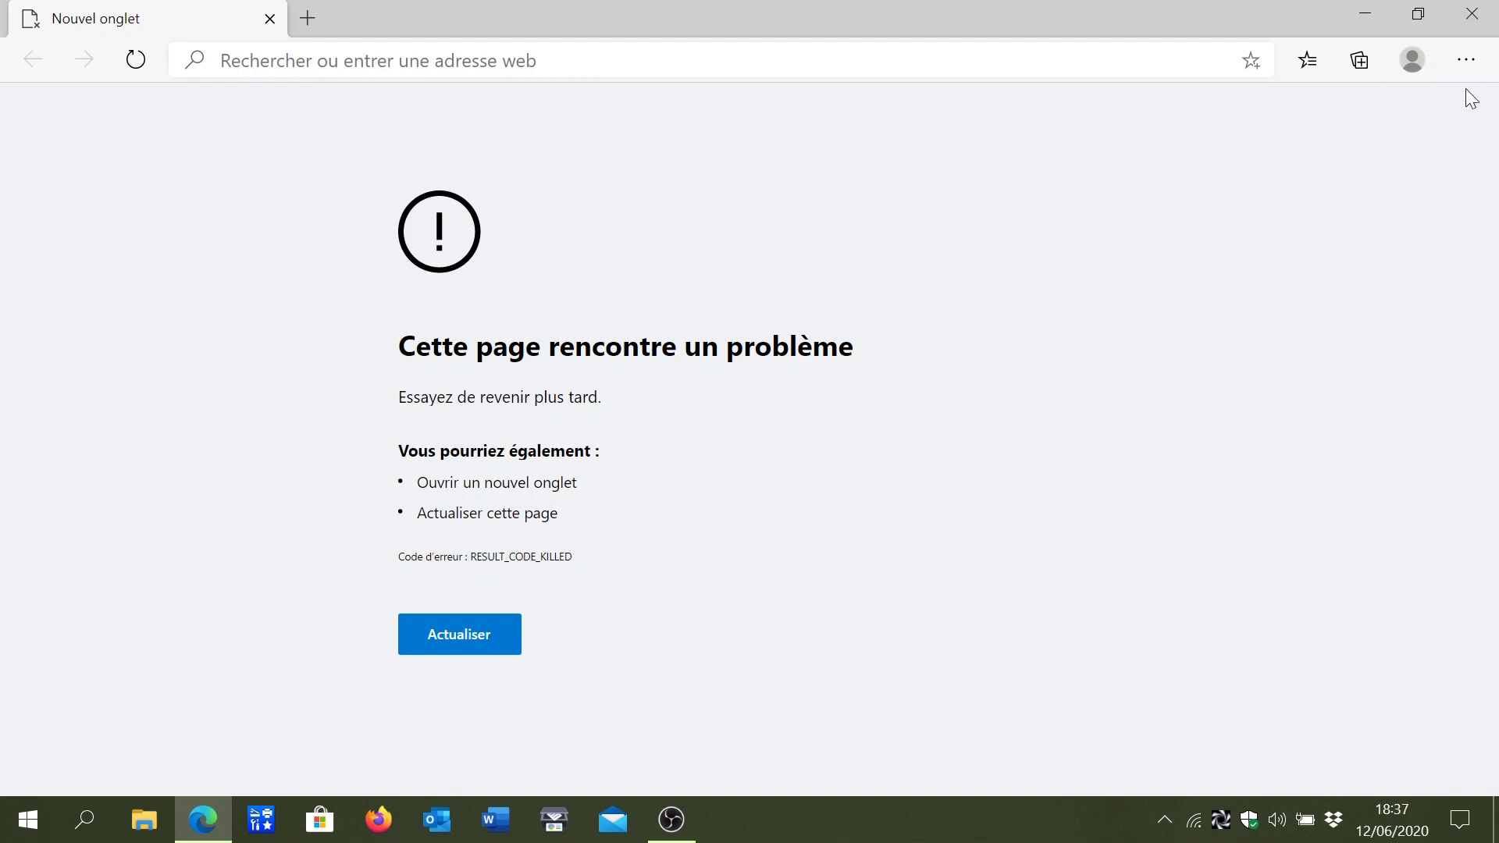
Turn off hardware acceleration in the browser's system settings and restart the browser
left_click(1466, 60)
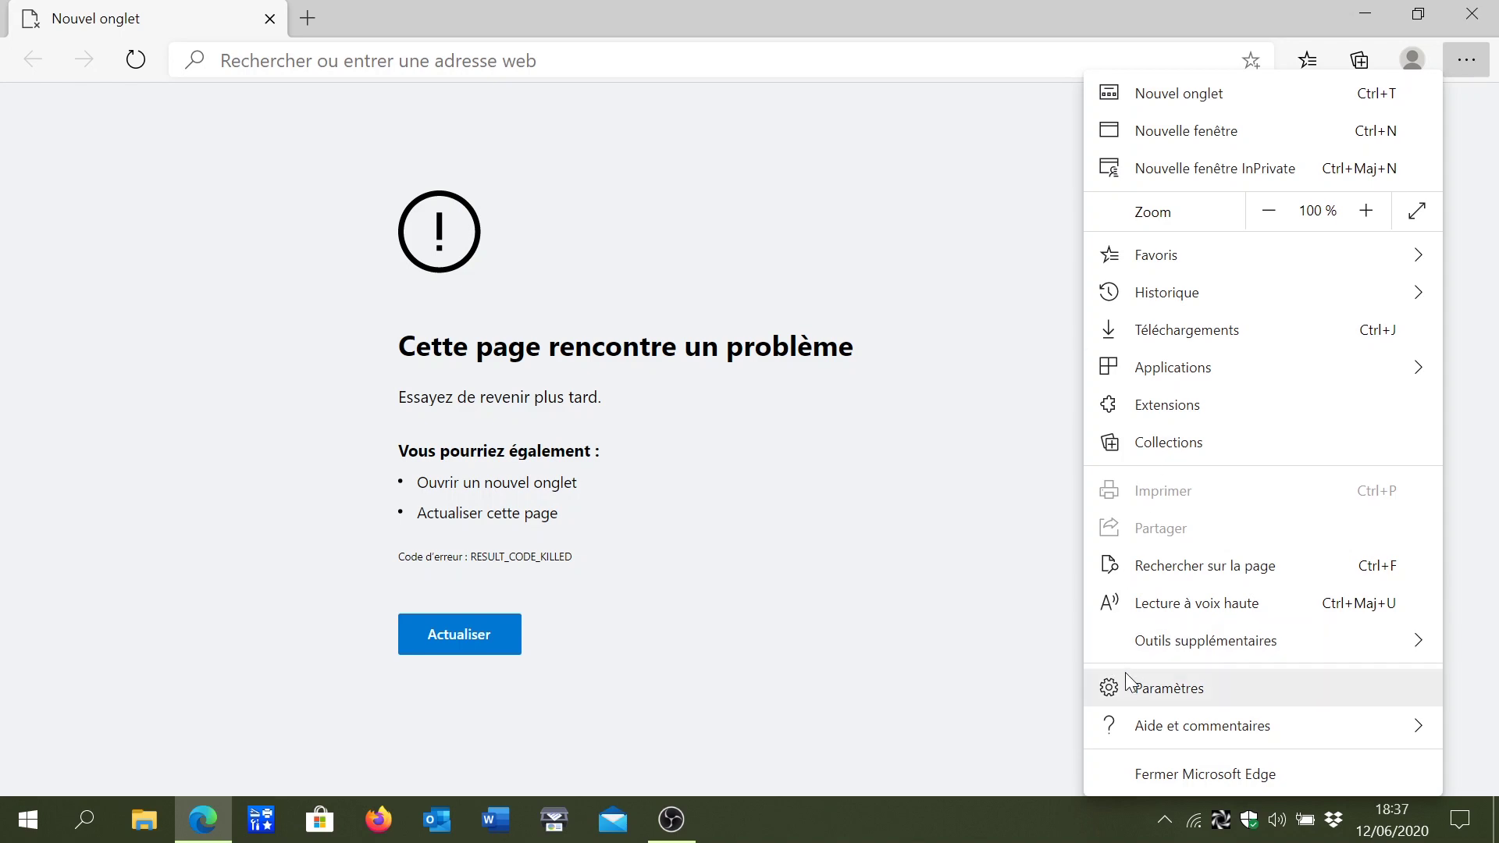
left_click(1194, 698)
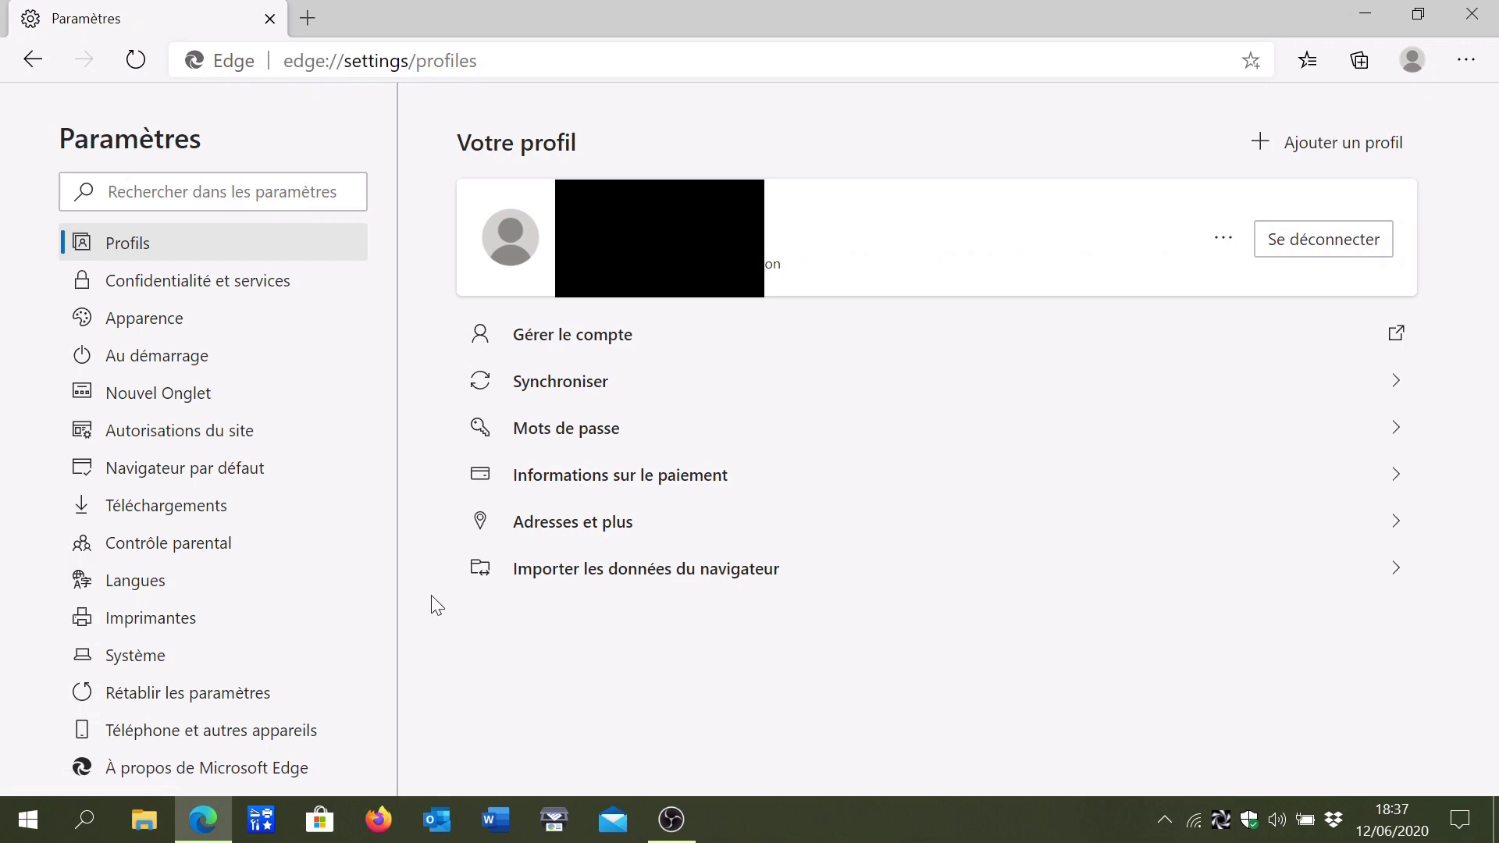
left_click(137, 660)
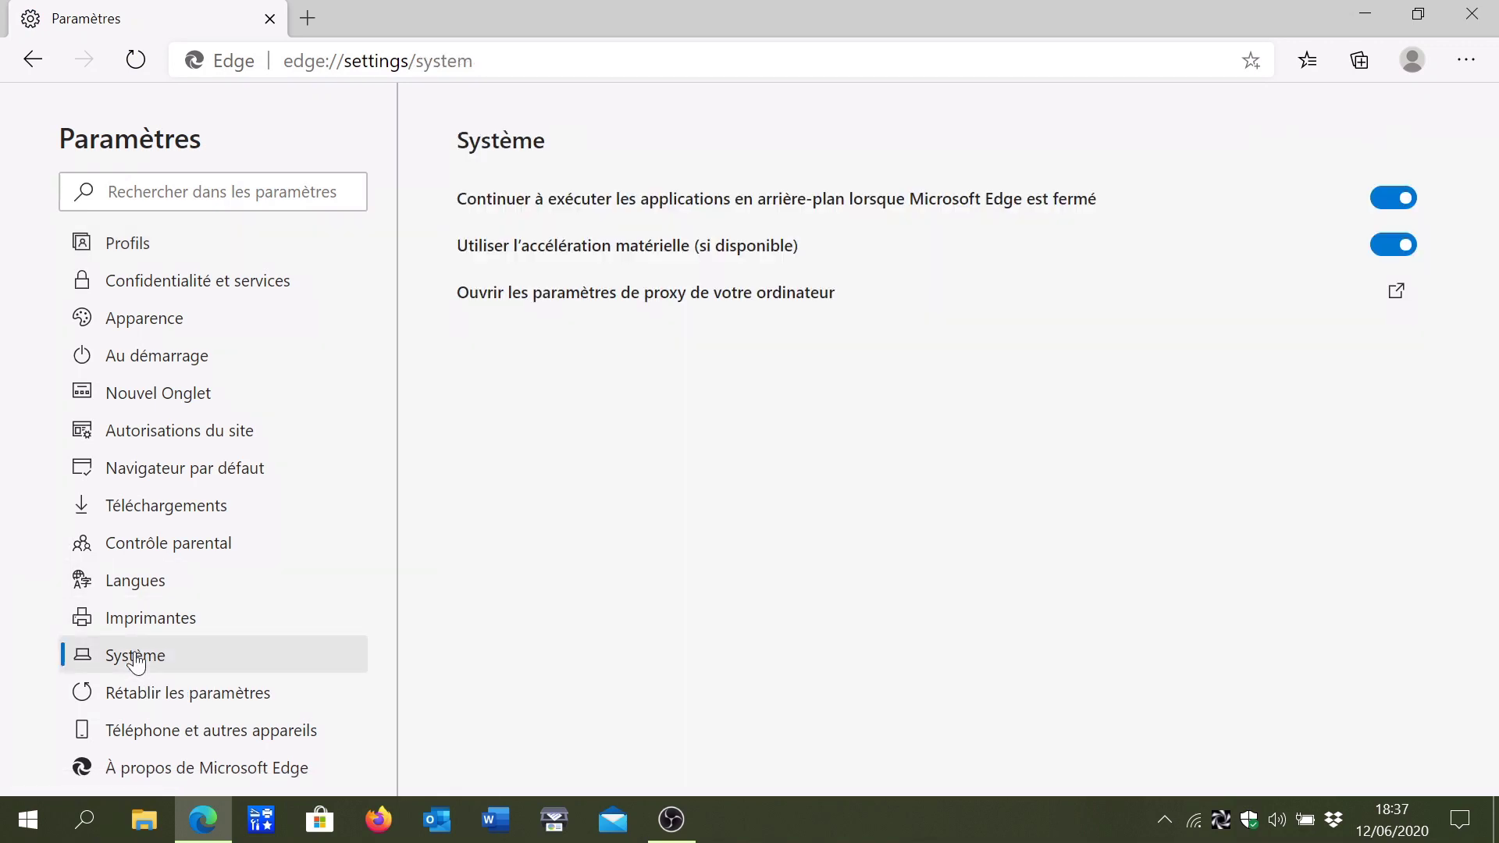
left_click(1398, 249)
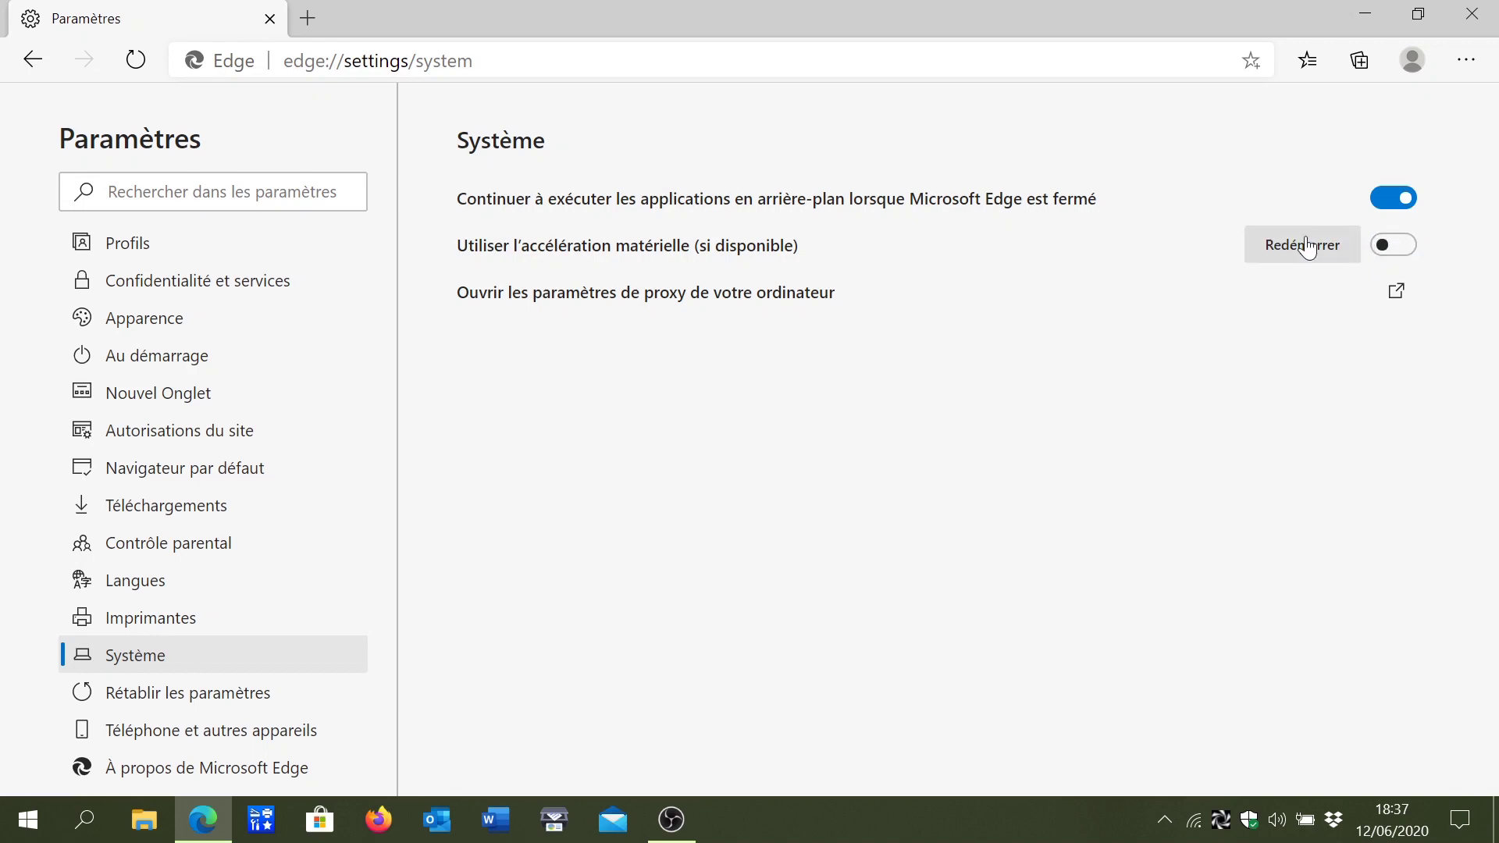
left_click(1281, 256)
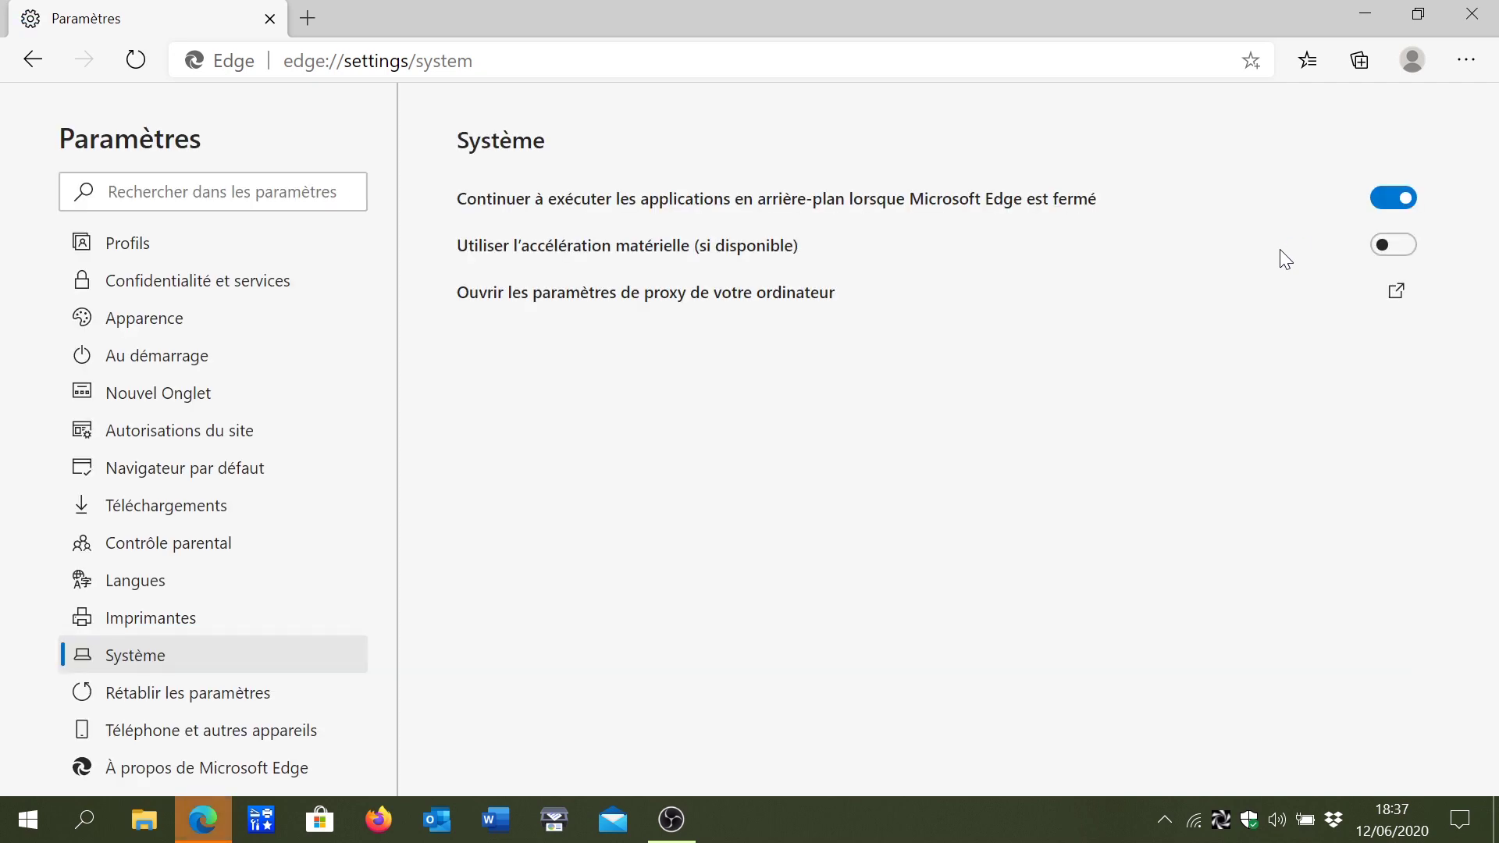
Run a web search for "google?fr" from the address bar
left_click(371, 63)
type("google?")
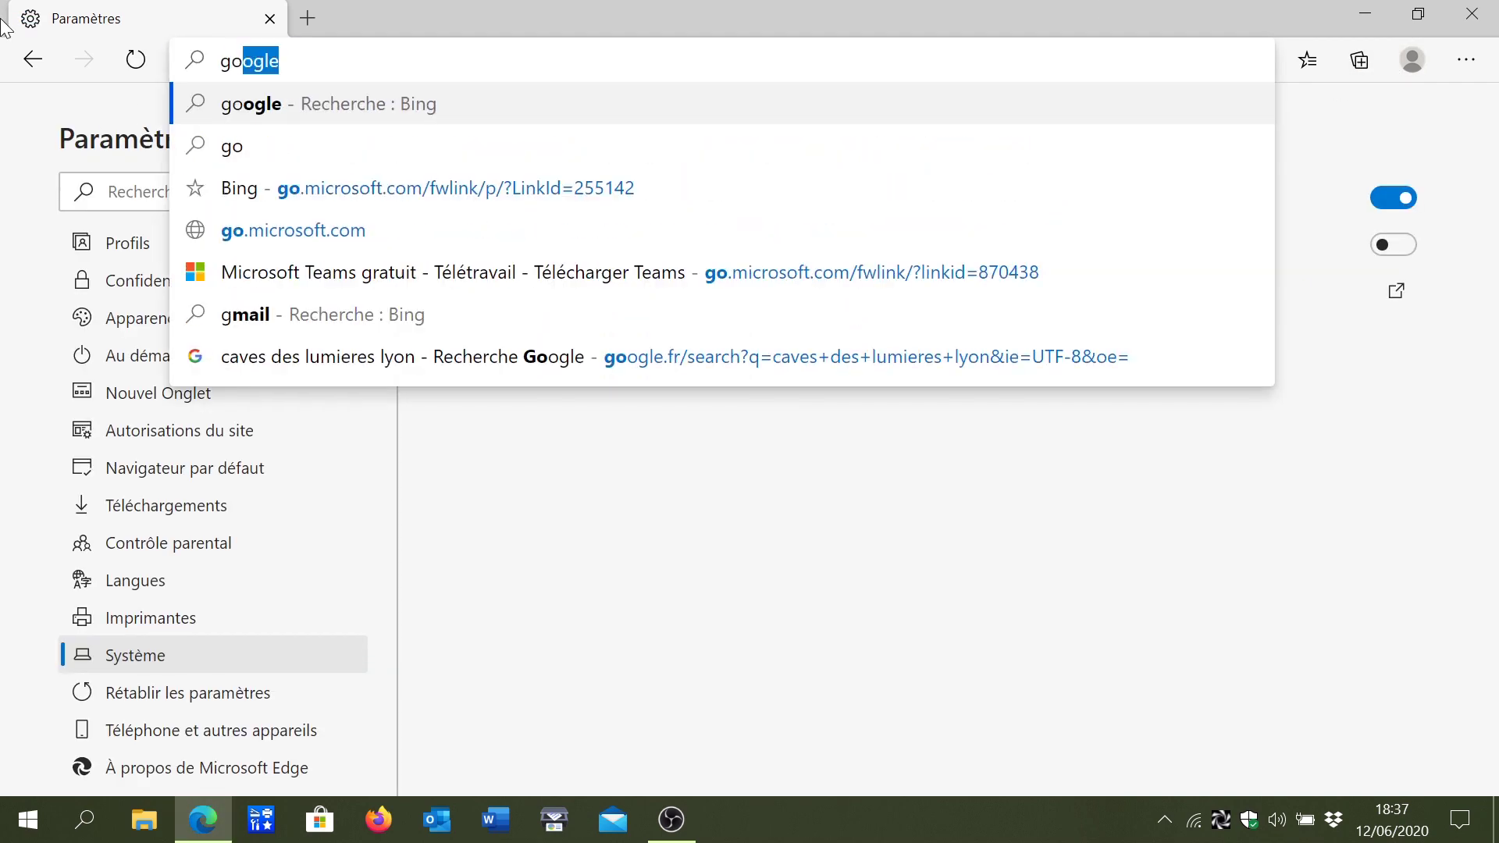
type("fr")
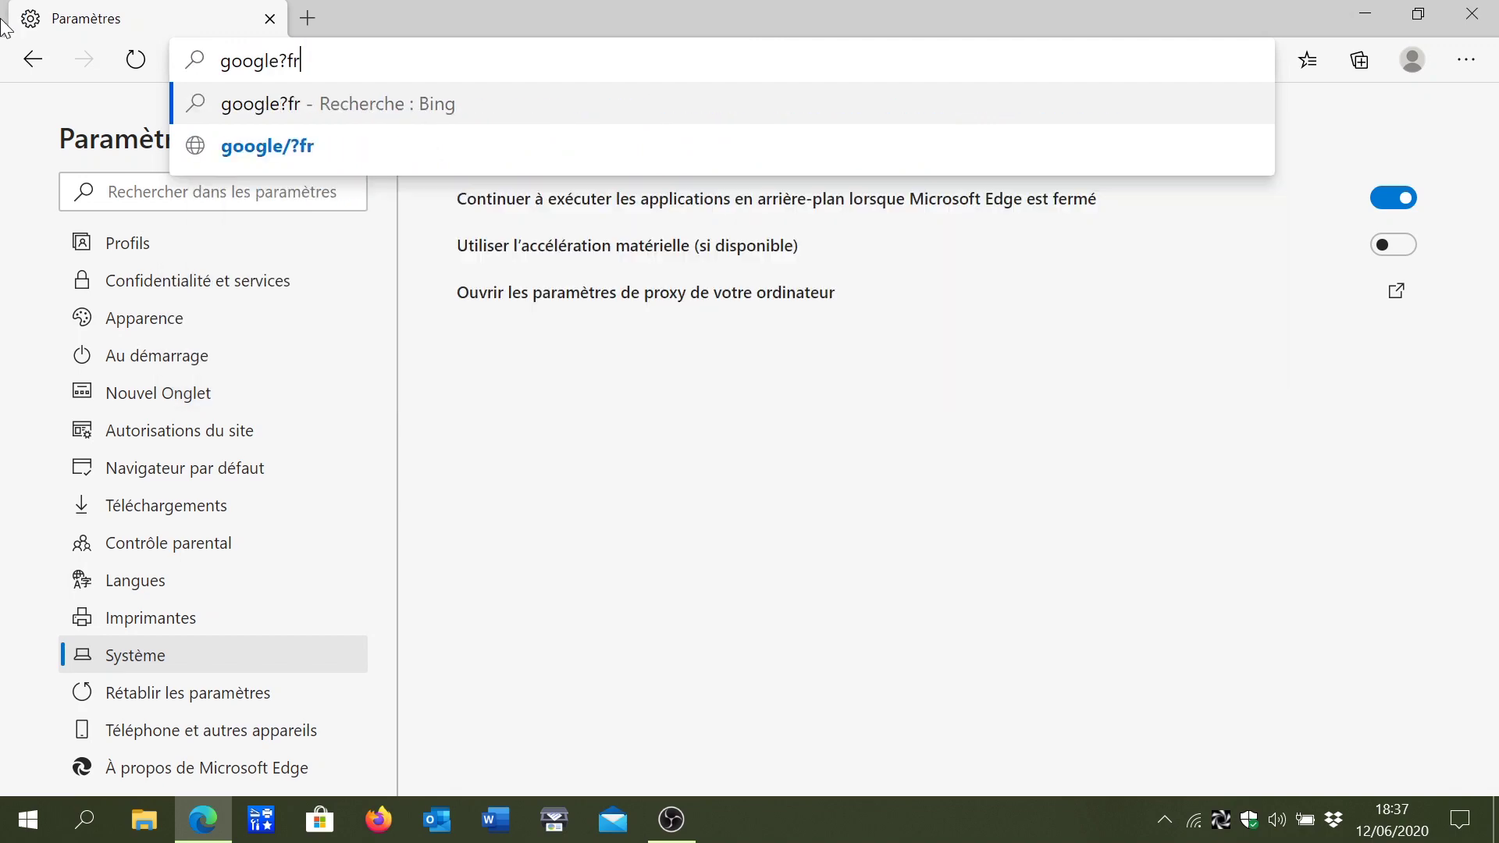
key("Return")
Run a web search for "test" from the address bar
left_click(358, 61)
type("goo")
key("BackSpace")
key("BackSpace")
key("BackSpace")
key("BackSpace")
type("test")
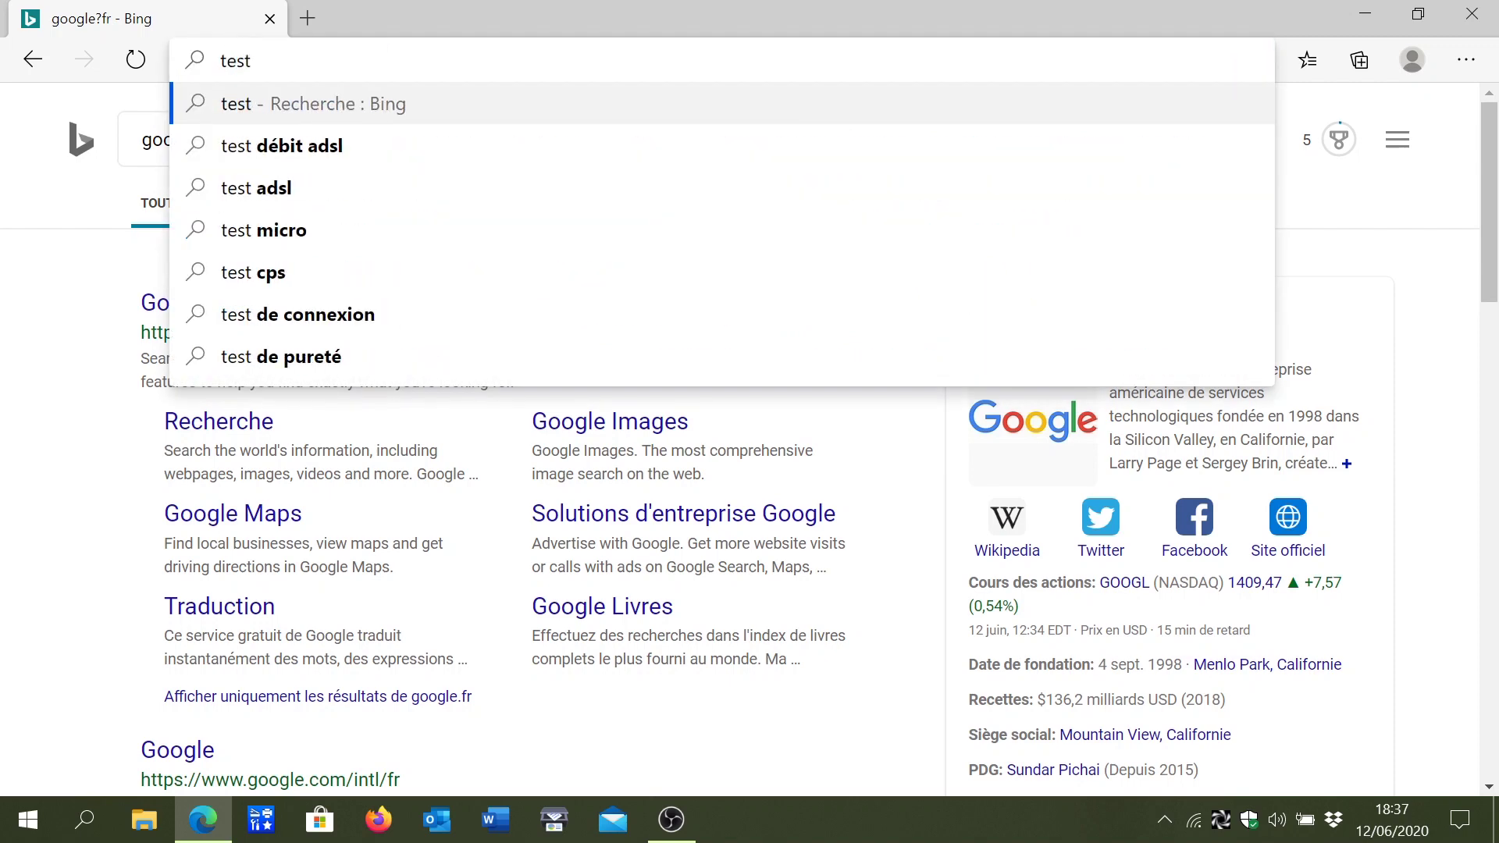
key("Return")
Open the google.fr website
left_click(358, 61)
type("google.f")
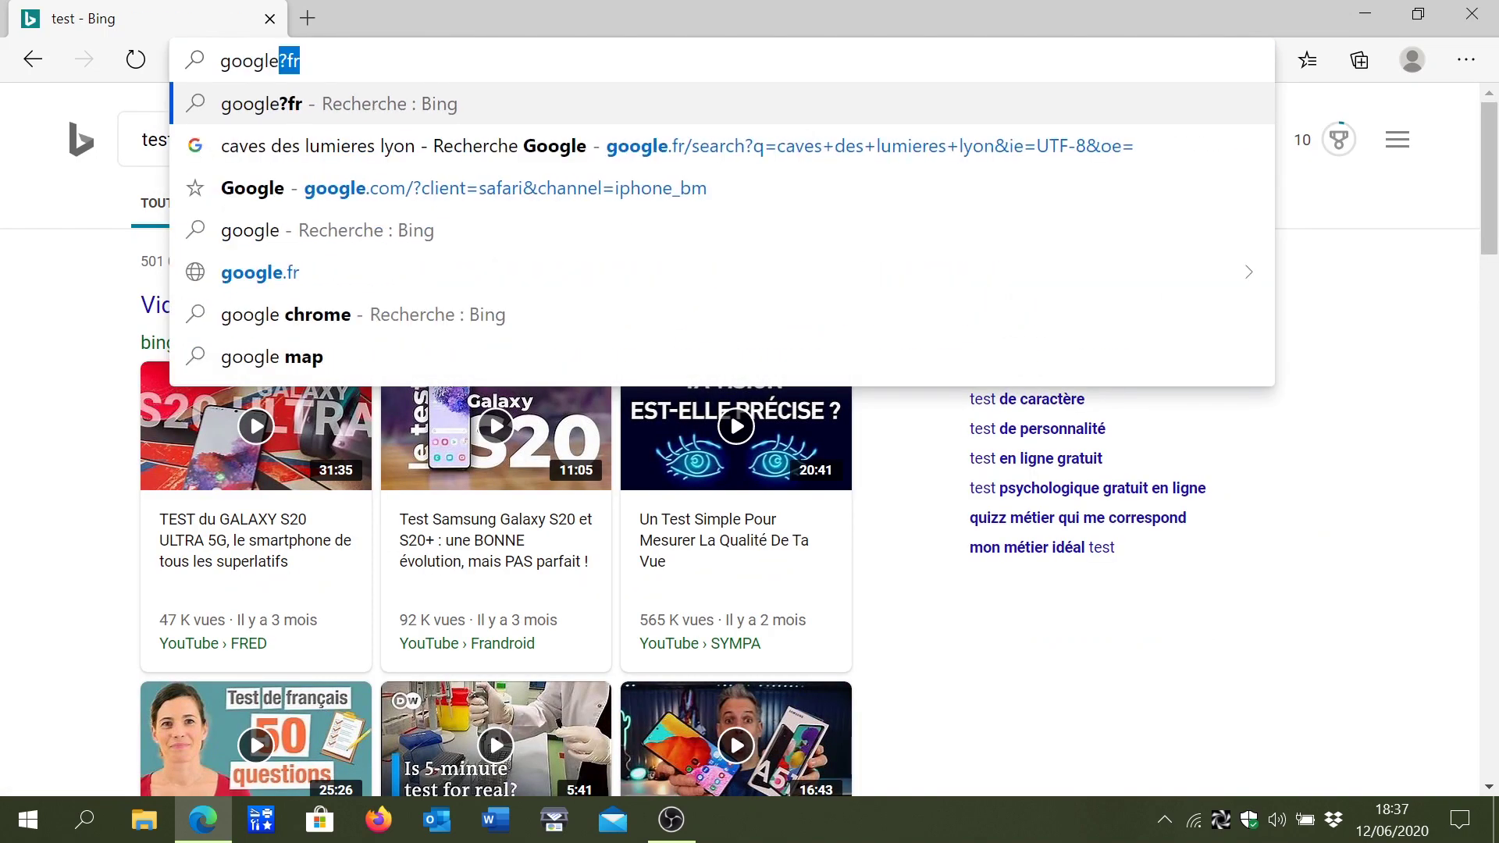
type("r")
key("Return")
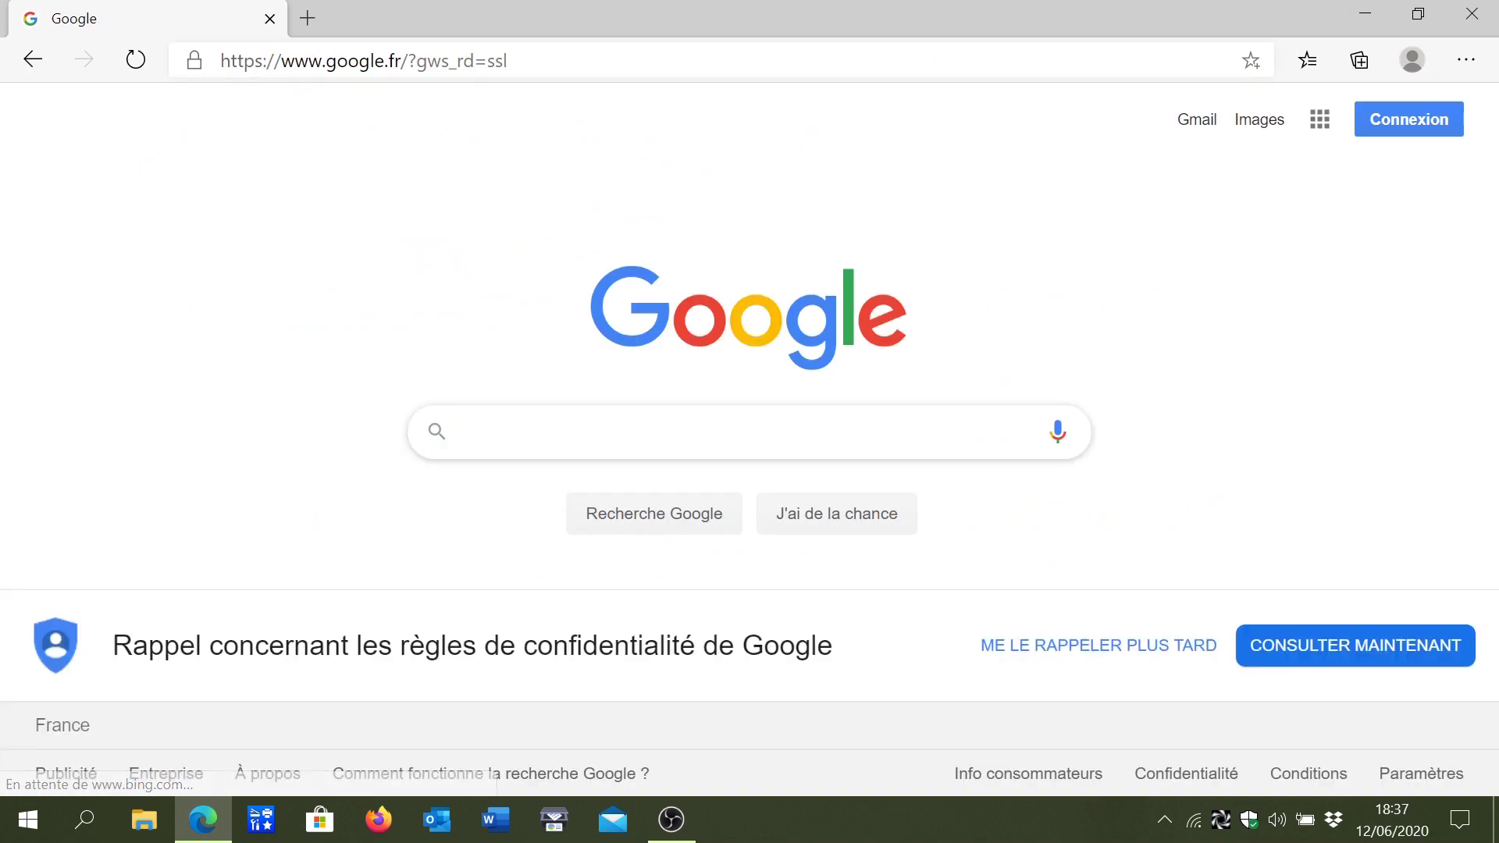
Search Google for "petit chaton mignon" to check that web pages display properly
left_click(484, 432)
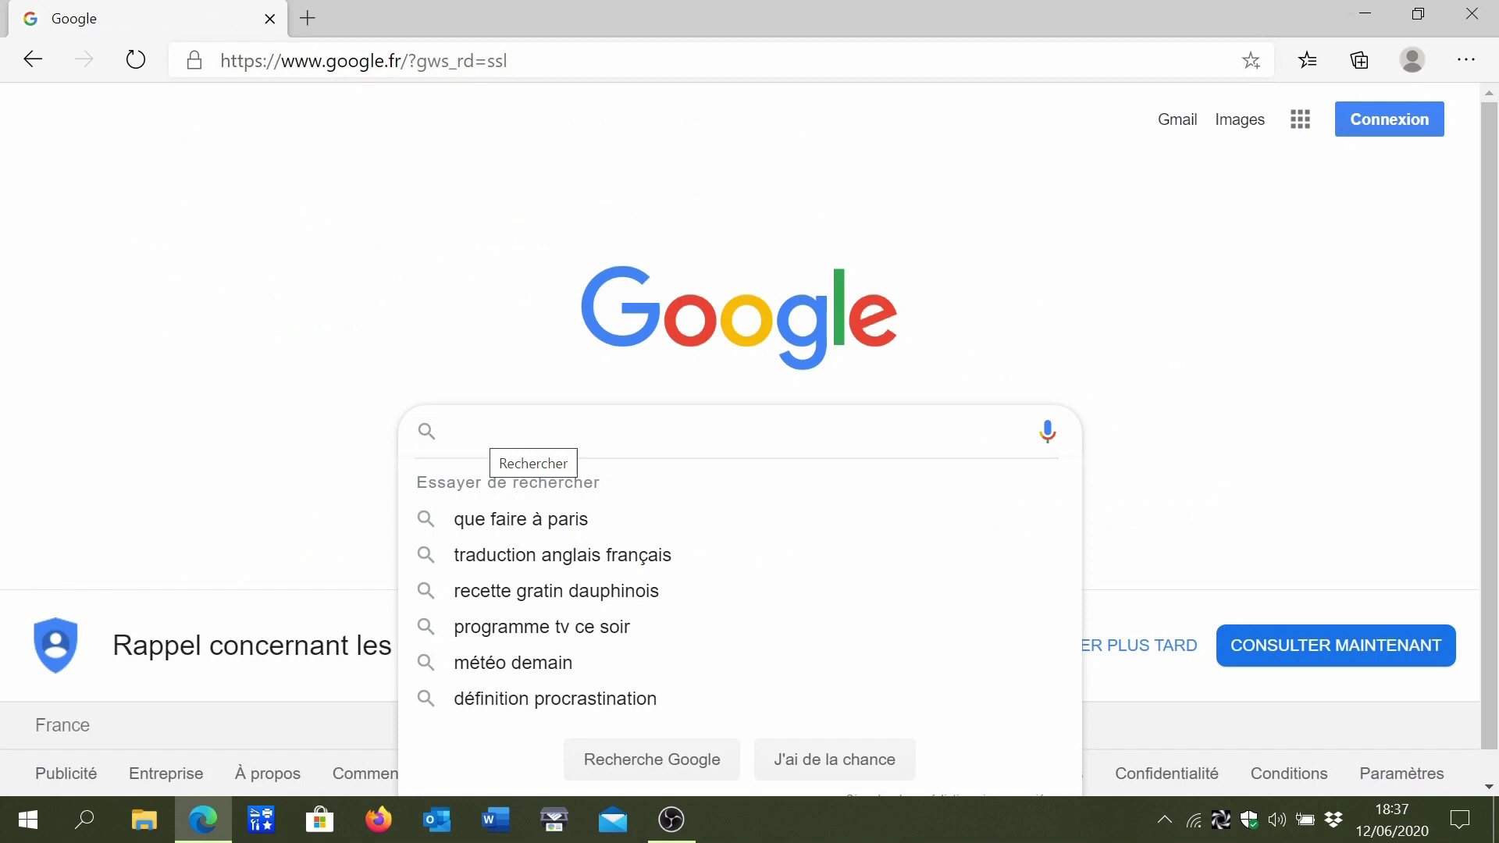
type("pe")
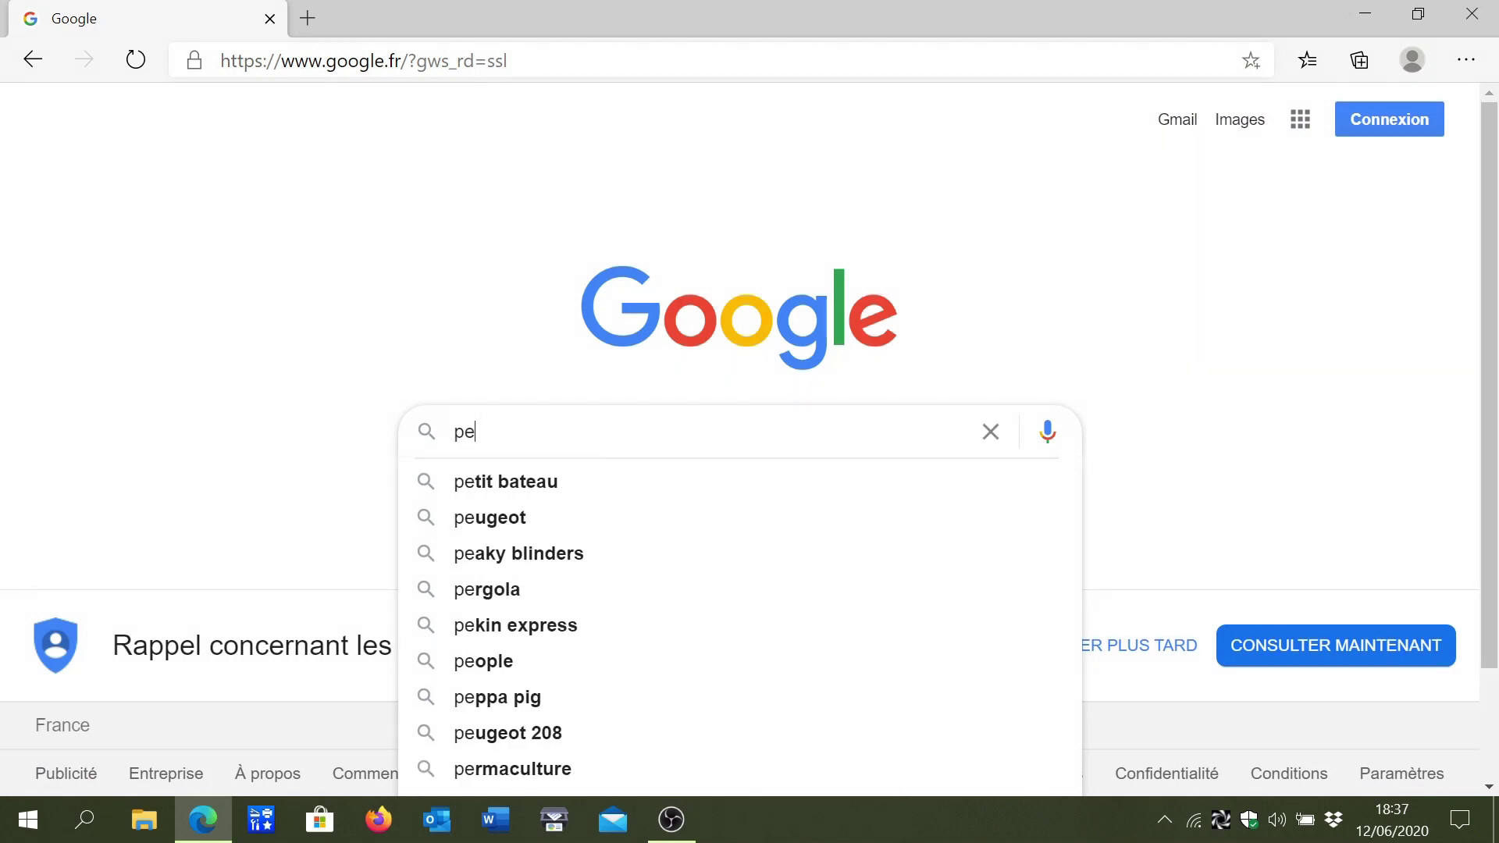
type("tit chat")
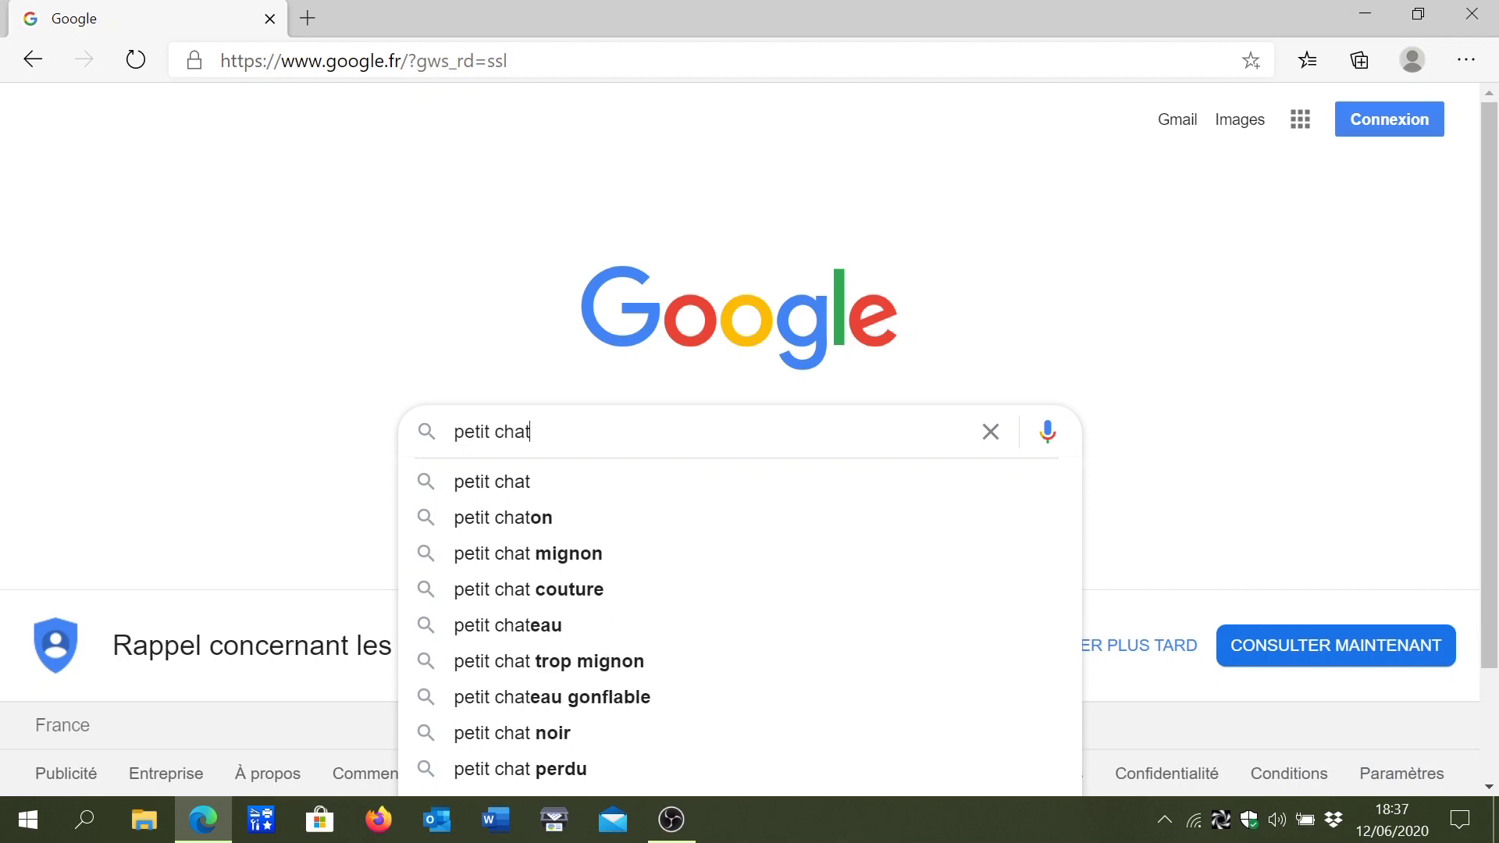
type("on mignon")
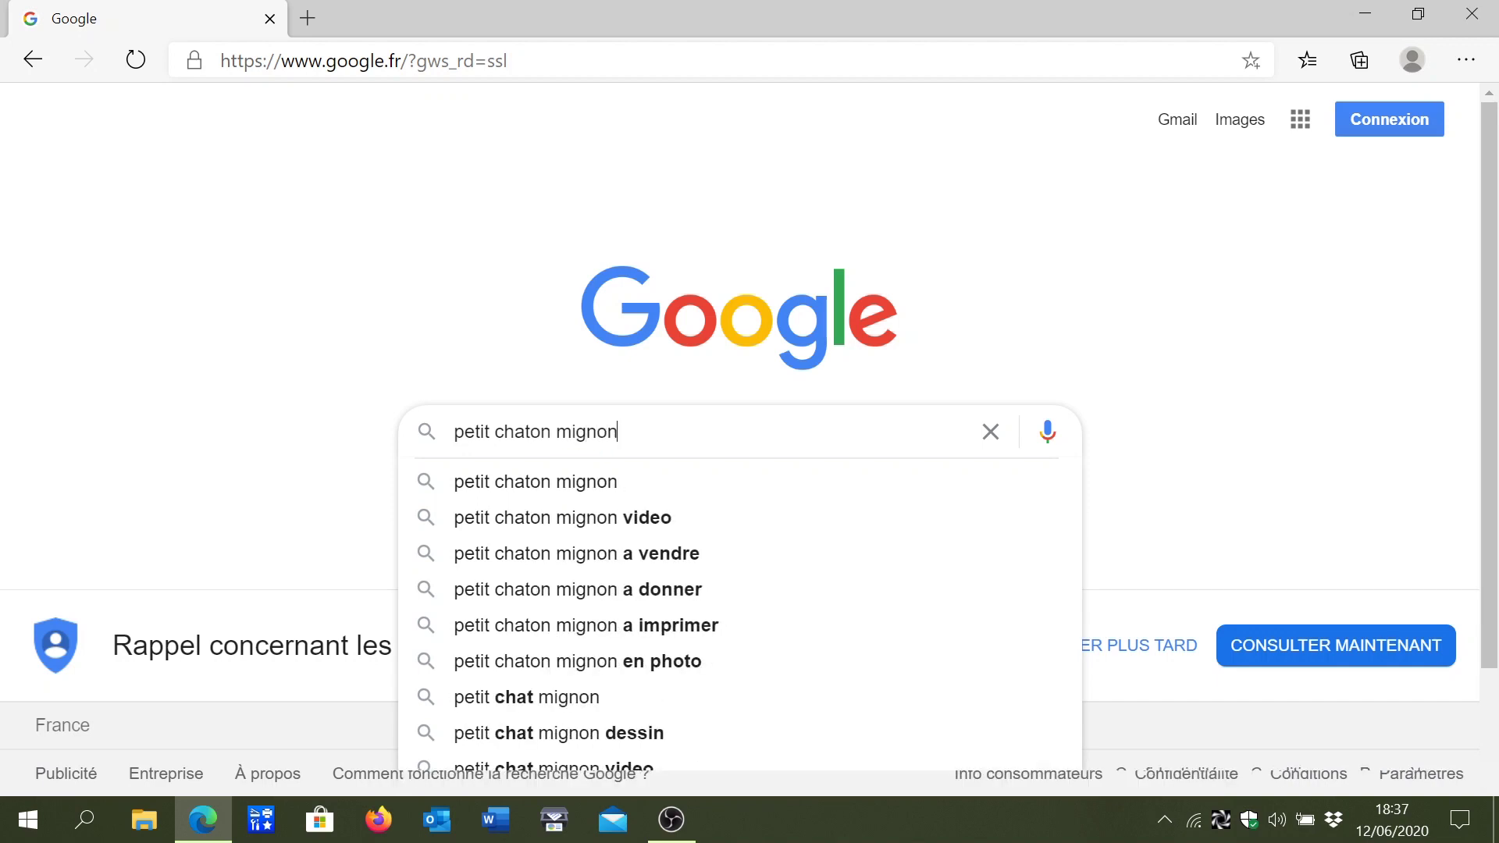
key("Return")
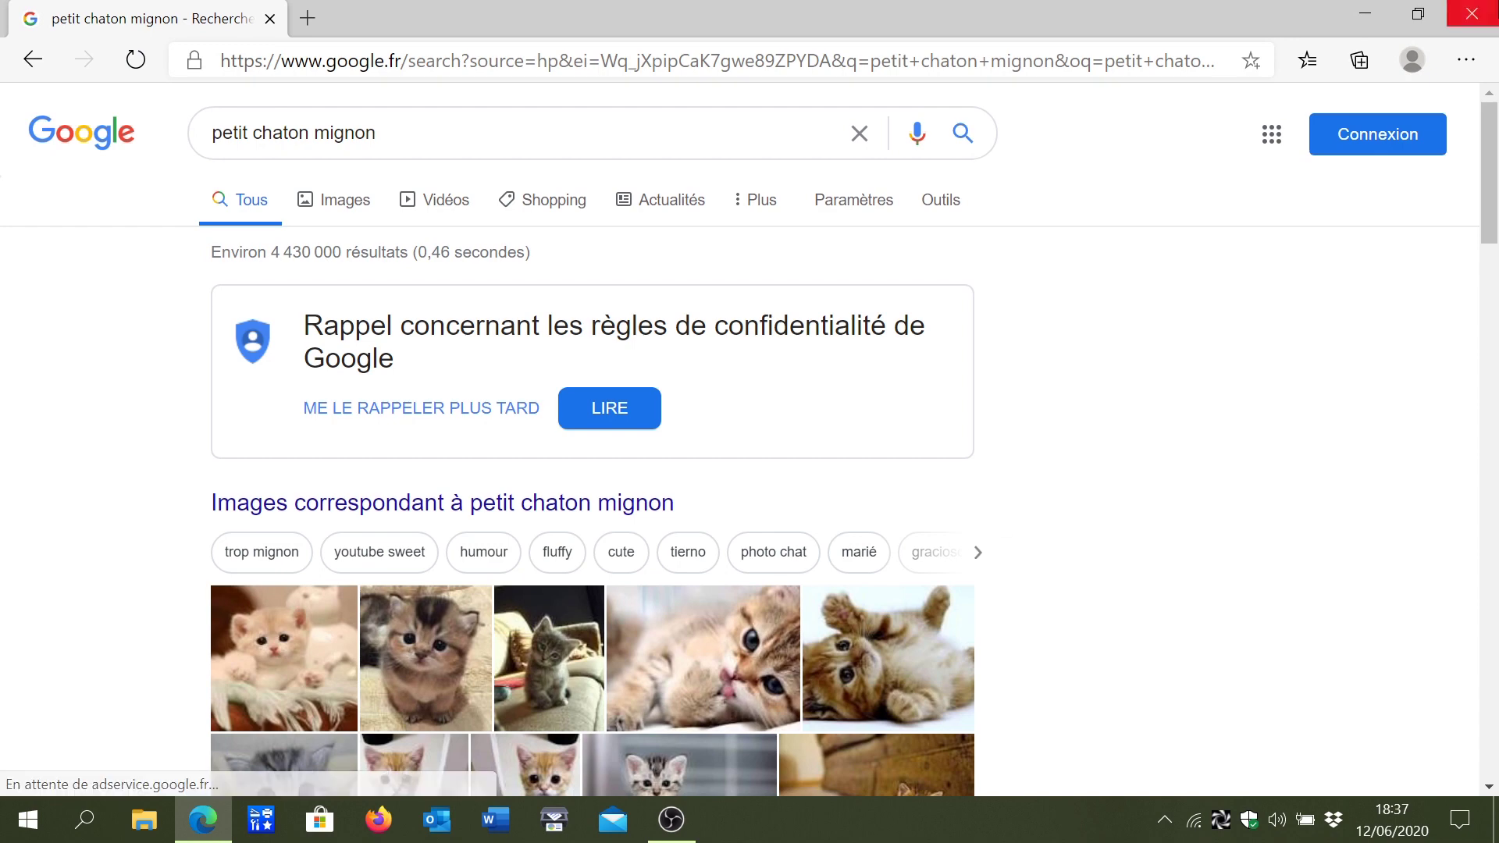
Close the browser and launch Microsoft Edge again to check that it opens correctly
left_click(1474, 14)
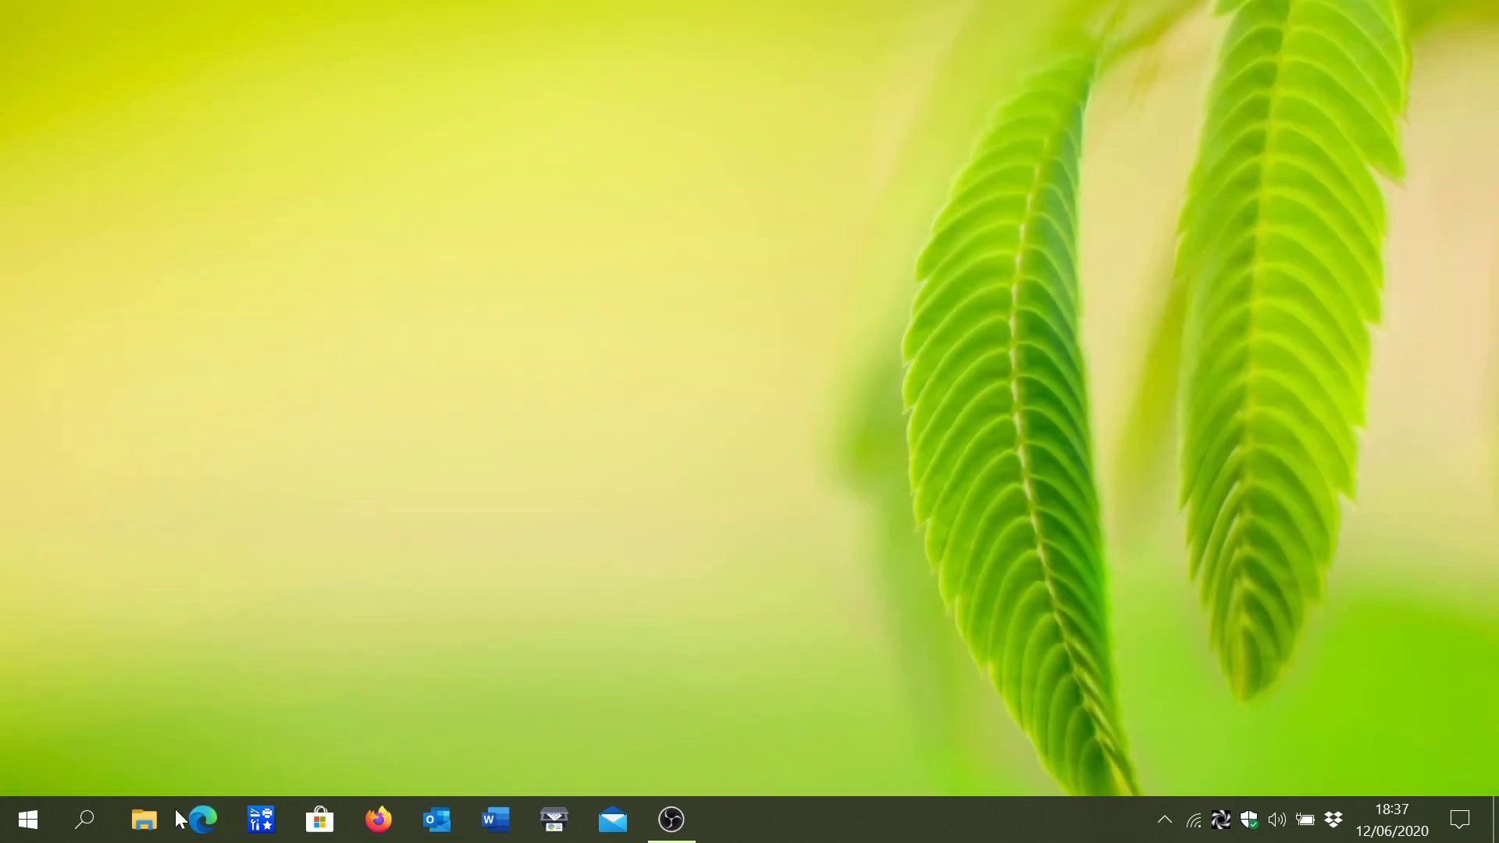
left_click(202, 819)
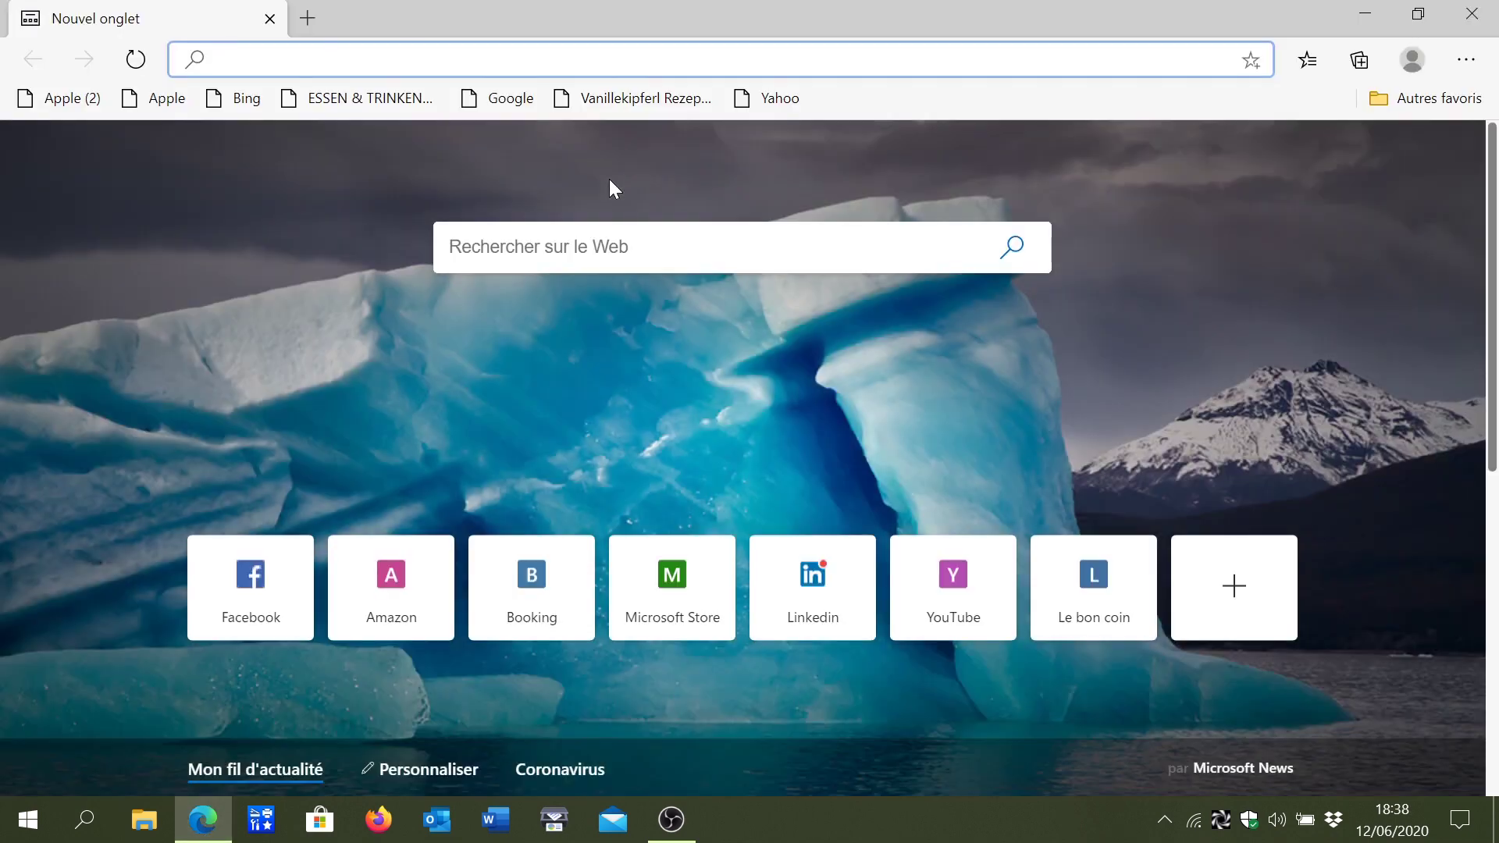